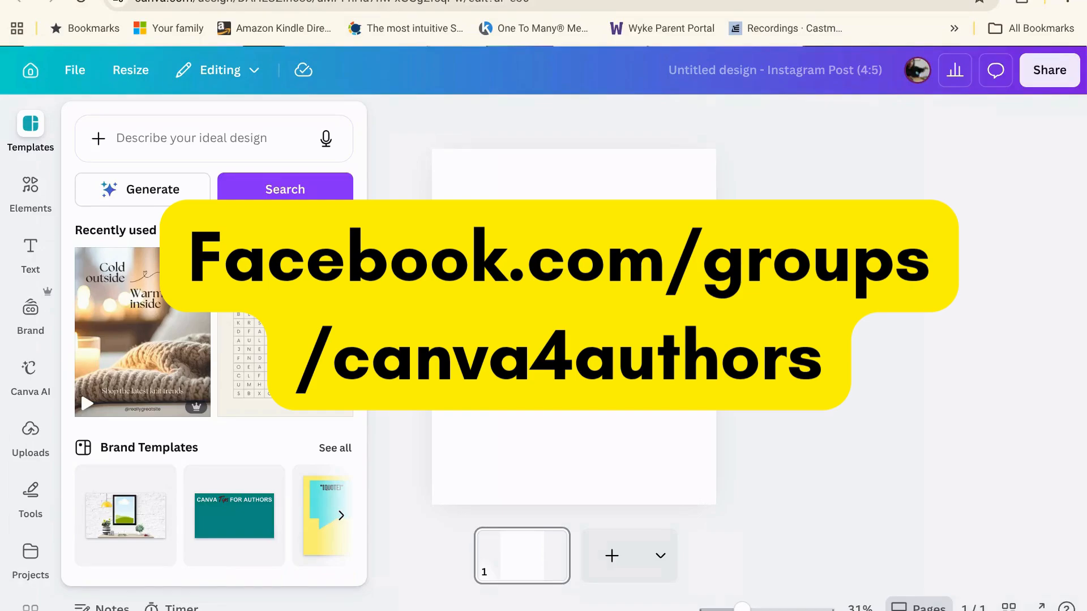
- Add a text box reading "How to use Canva to market your books" and enlarge it into three lines mid-page
click(589, 269)
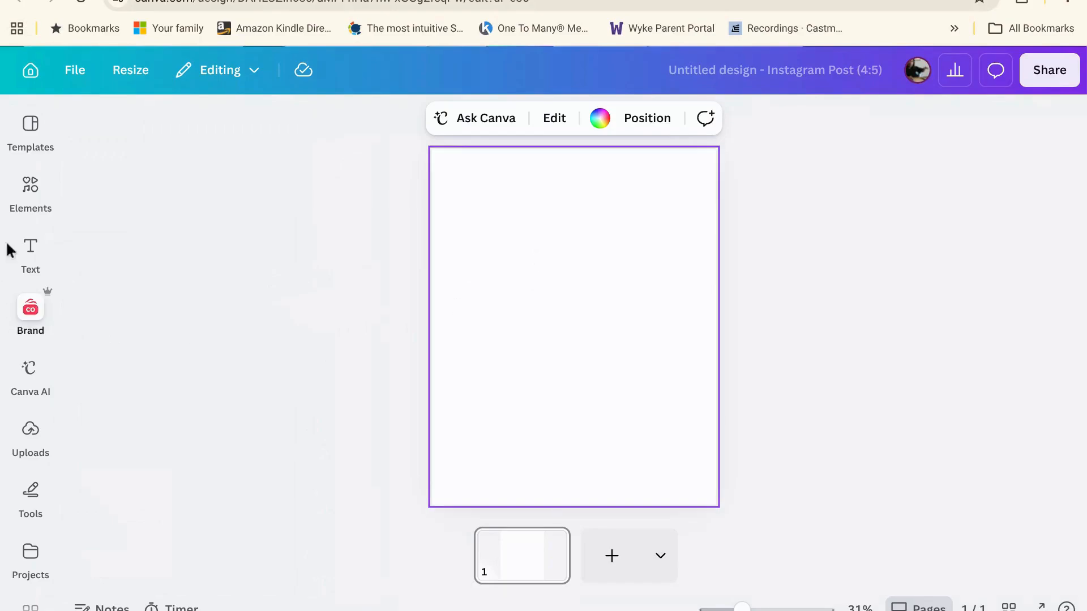
click(31, 250)
click(223, 203)
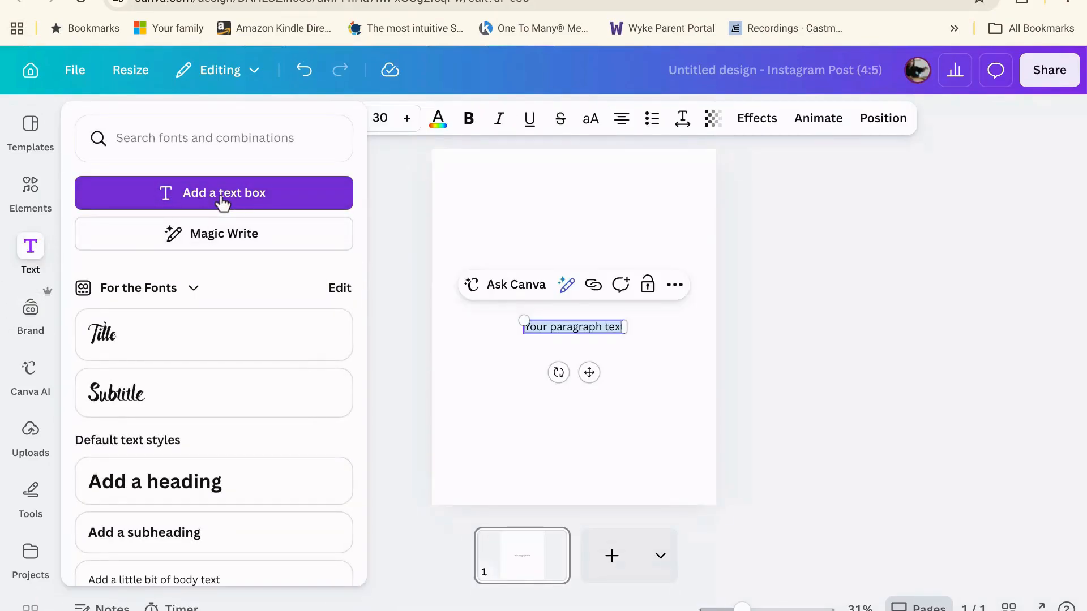
click(381, 277)
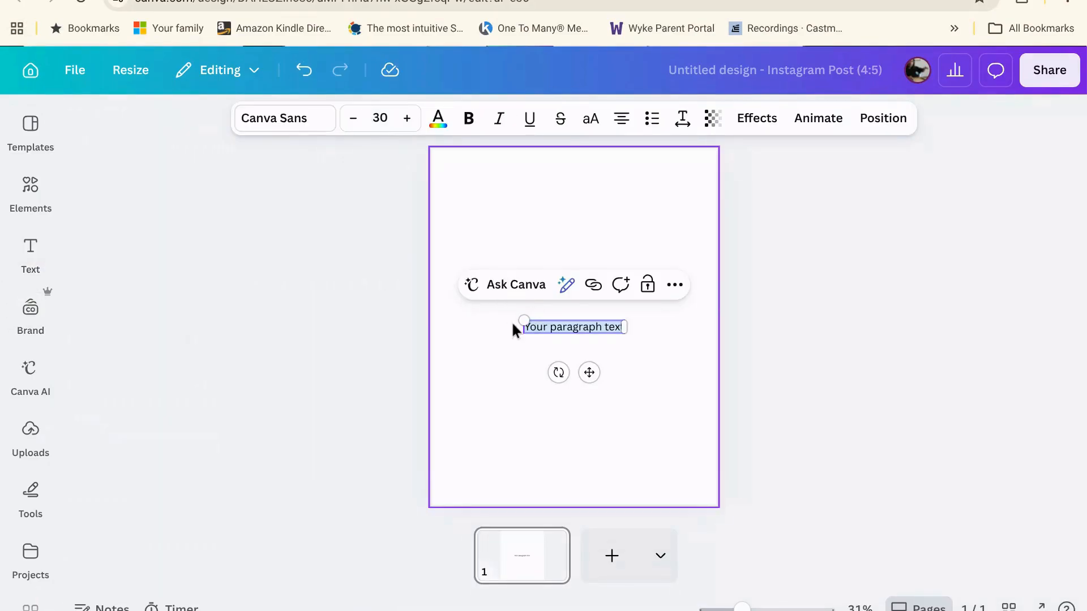
text(How to use Canva to market your books)
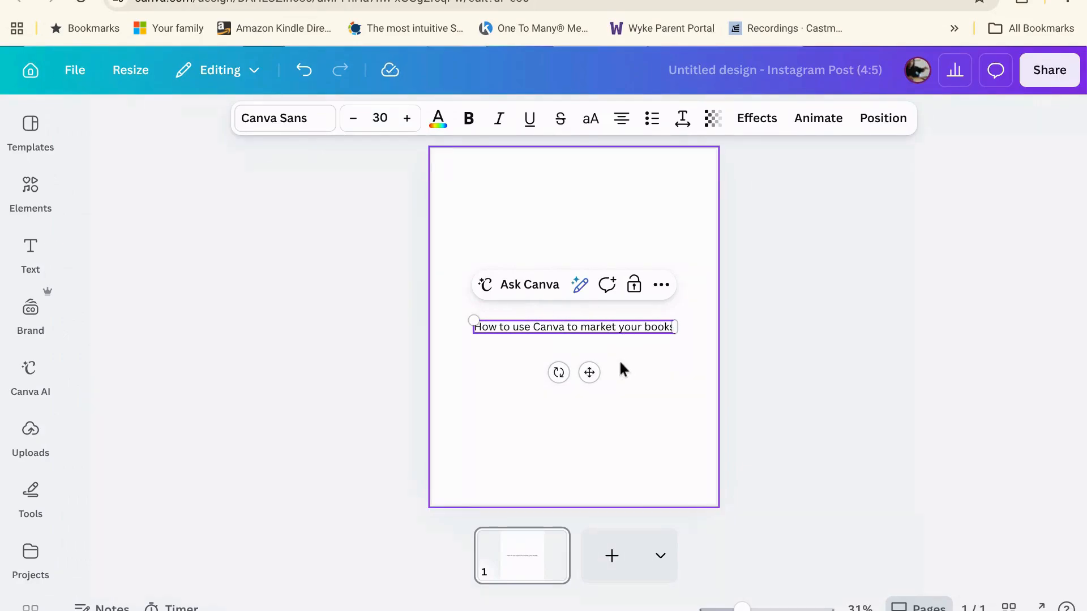
drag(681, 328, 642, 204)
click(745, 355)
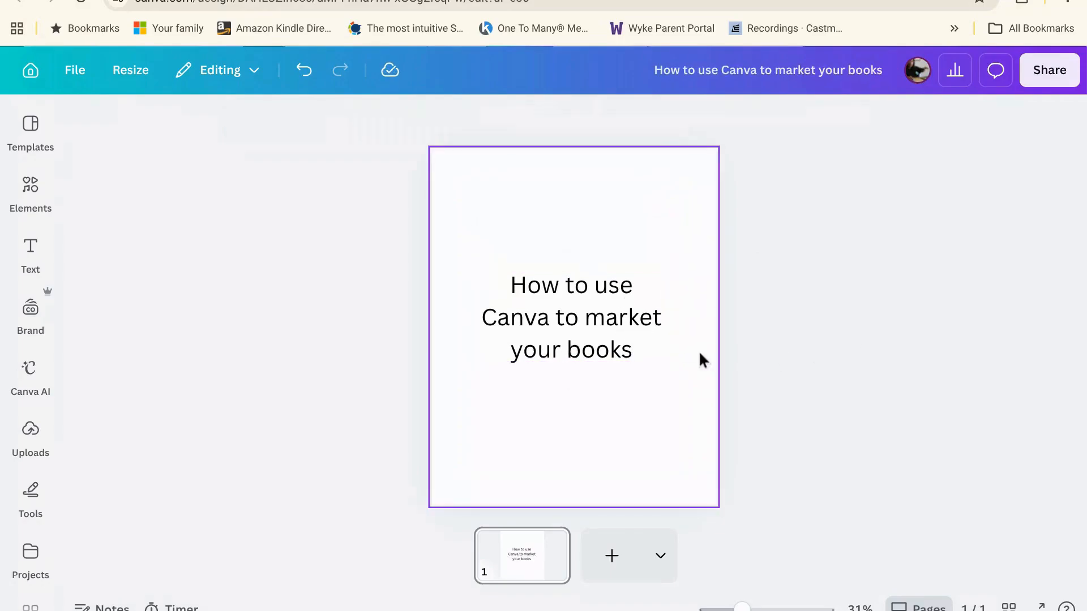
- Change the font of the whole title text to Gulfs Display
click(641, 356)
click(641, 355)
drag(641, 355, 497, 289)
click(299, 121)
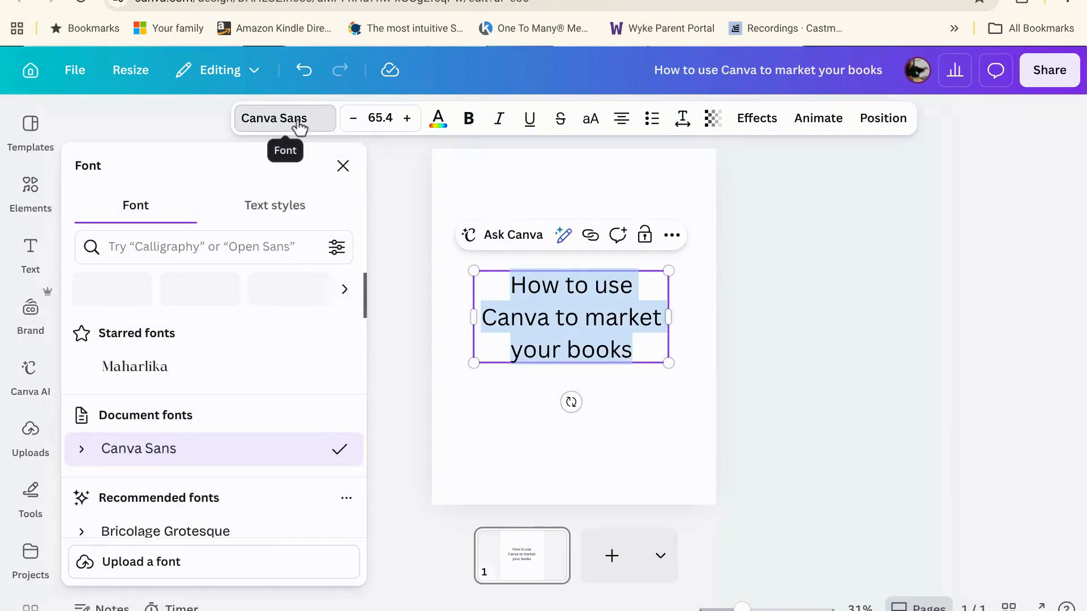
click(270, 296)
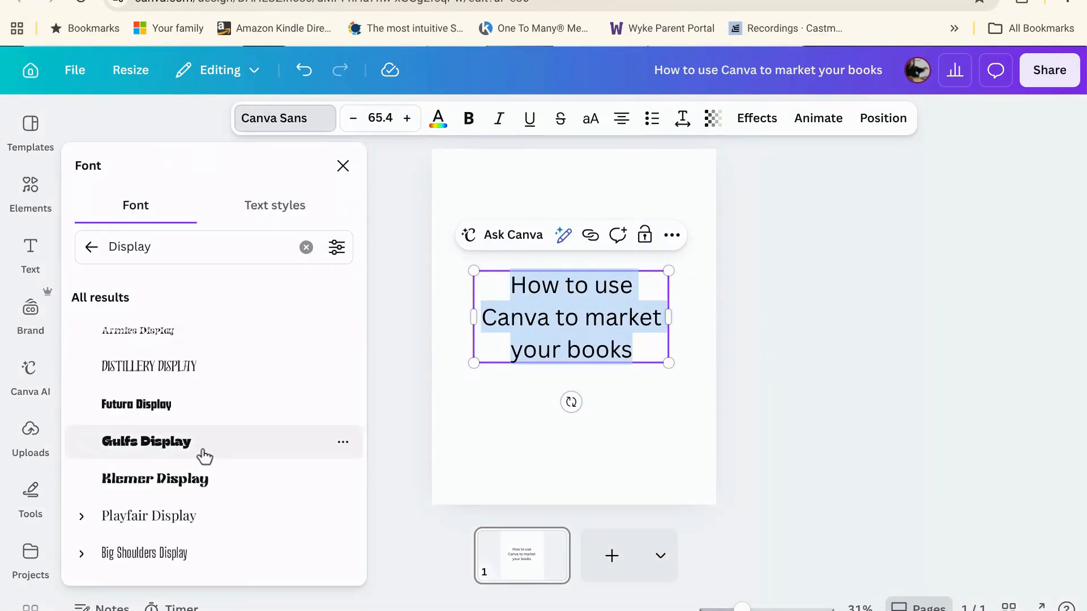
click(205, 453)
click(694, 439)
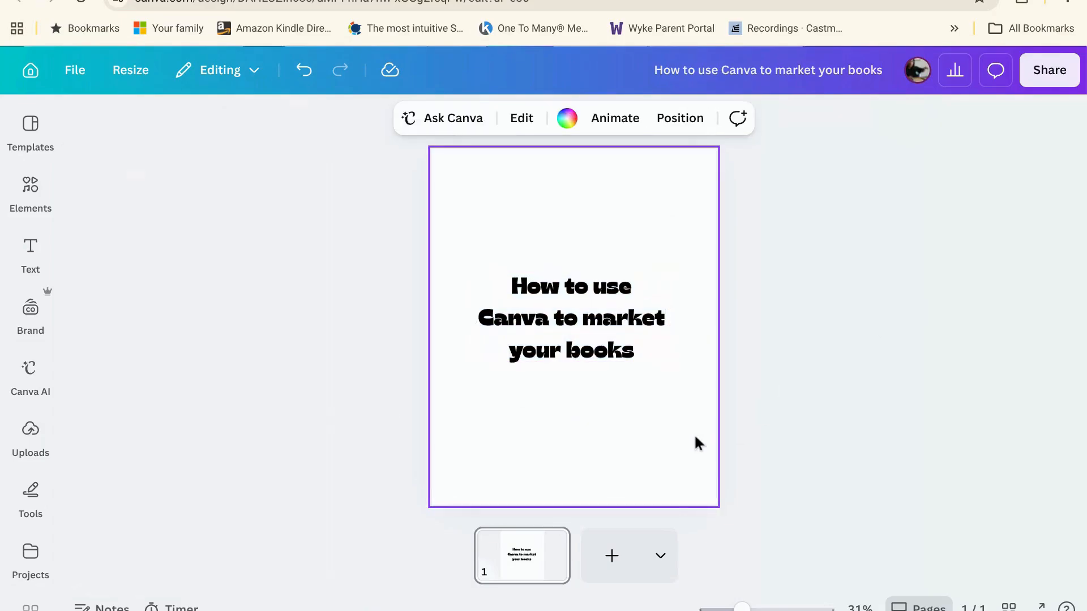
- Set the page background to the default pink-to-yellow gradient
click(566, 119)
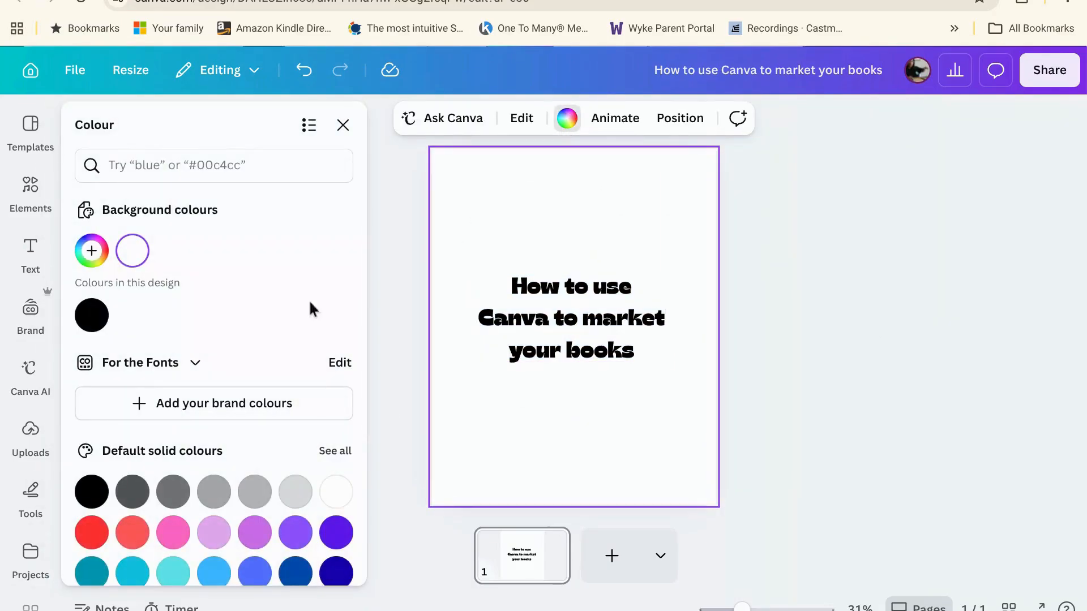
scroll(195, 473, down, 3)
scroll(193, 476, down, 1)
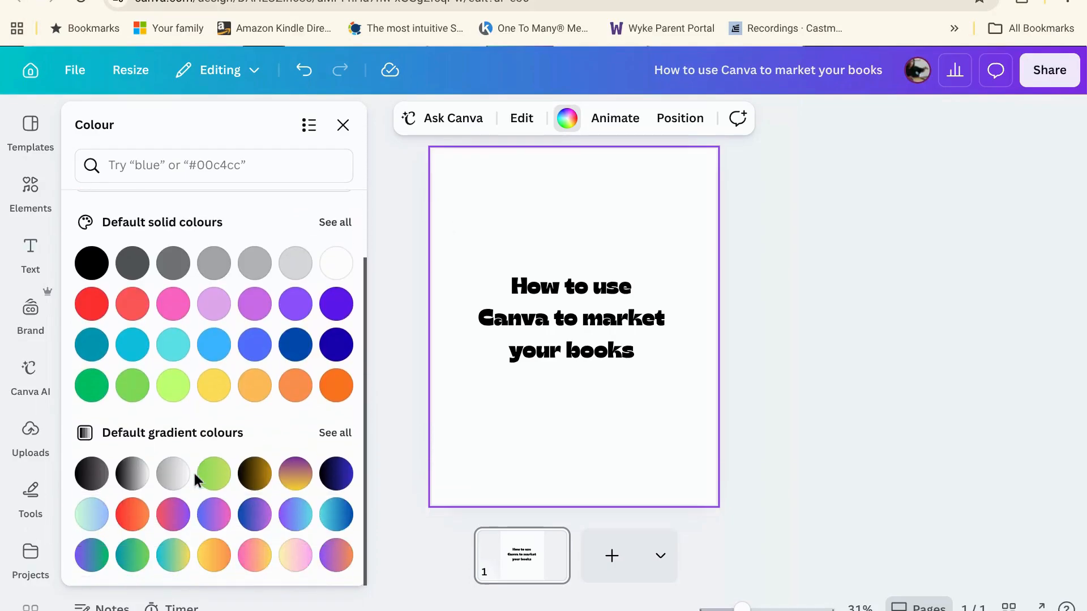
click(191, 479)
click(872, 411)
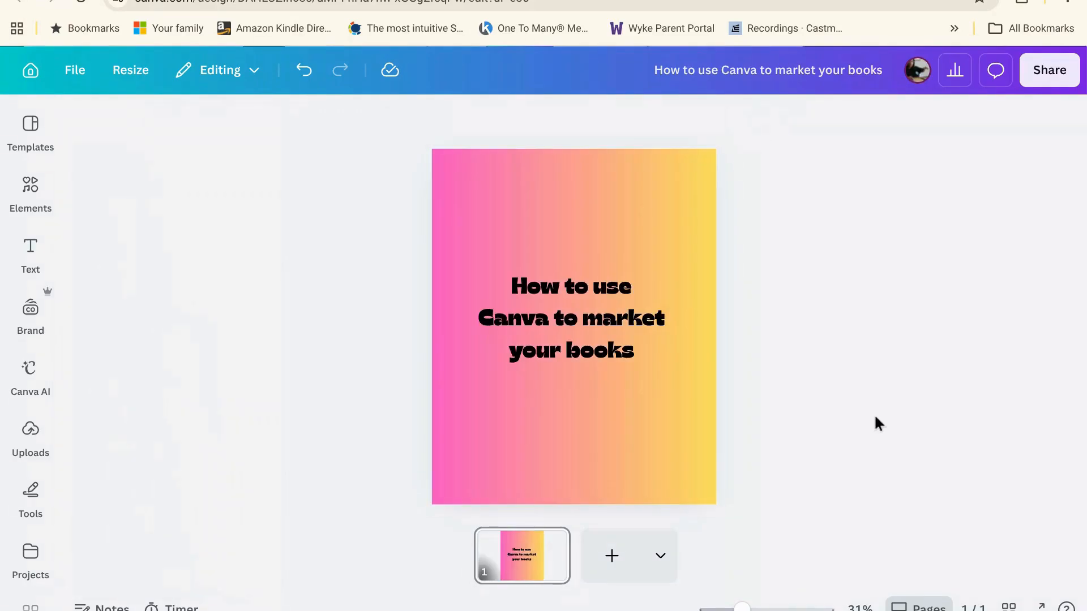
- Generate page decorations with the Decorate tool without a description, and keep the first variant with coloured books in the corners
click(607, 325)
click(472, 182)
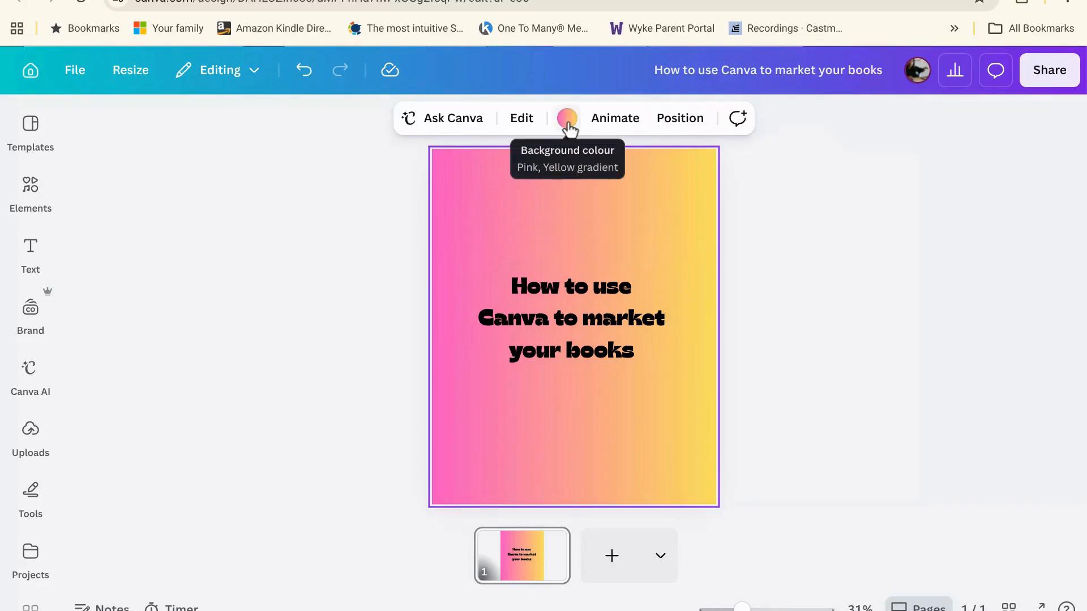
click(522, 120)
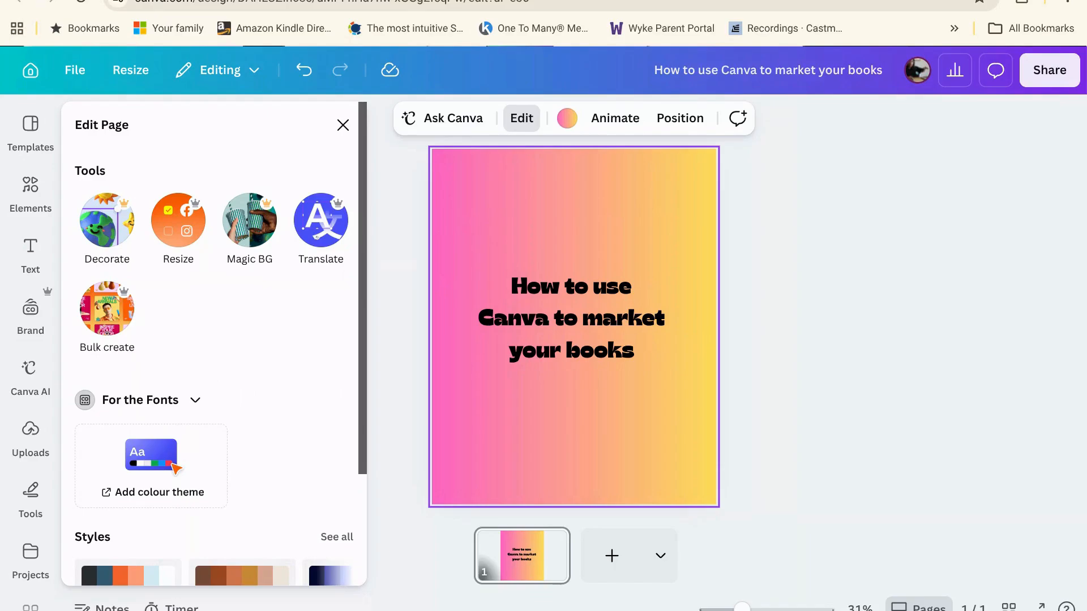
click(115, 224)
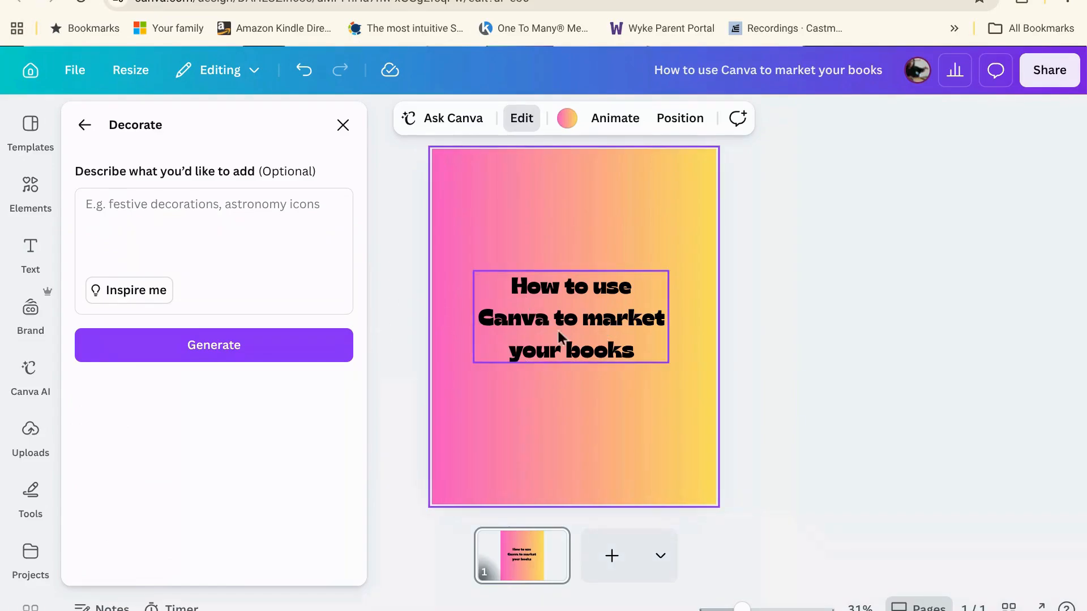
click(306, 364)
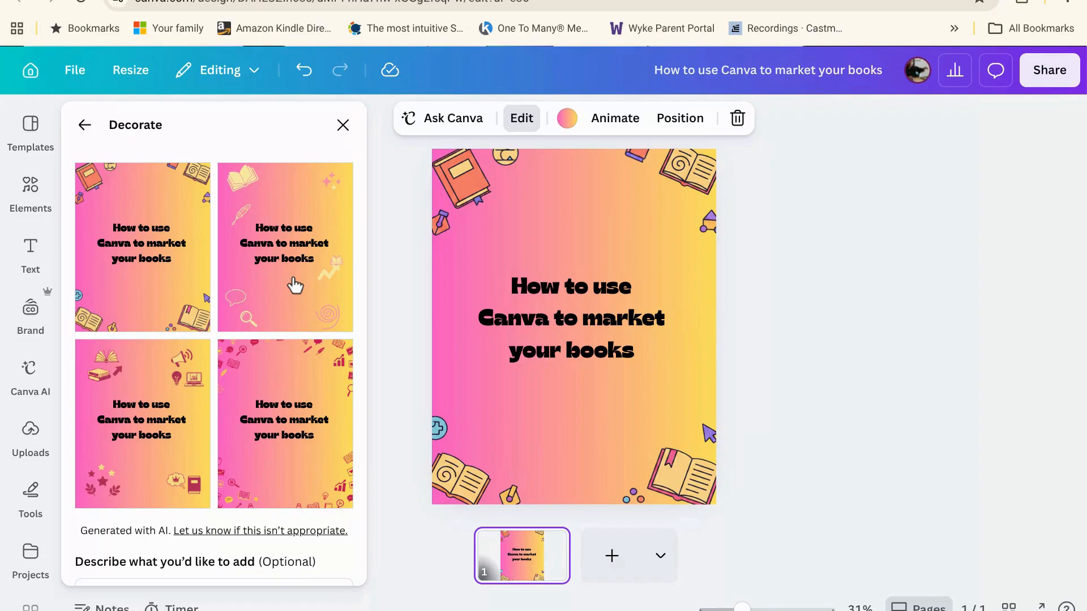
scroll(295, 286, down, 2)
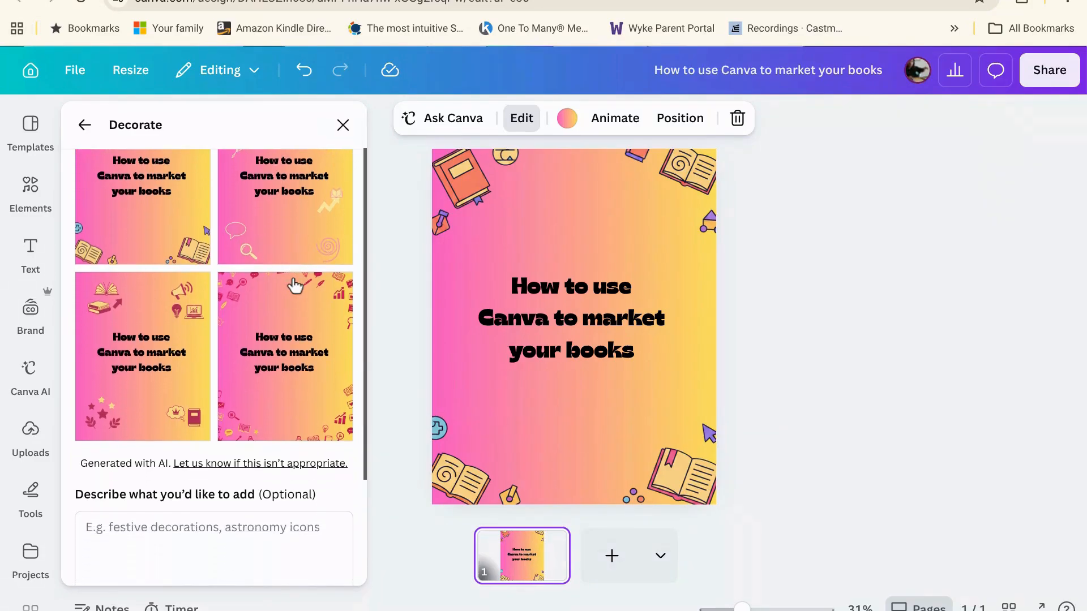
scroll(284, 376, up, 2)
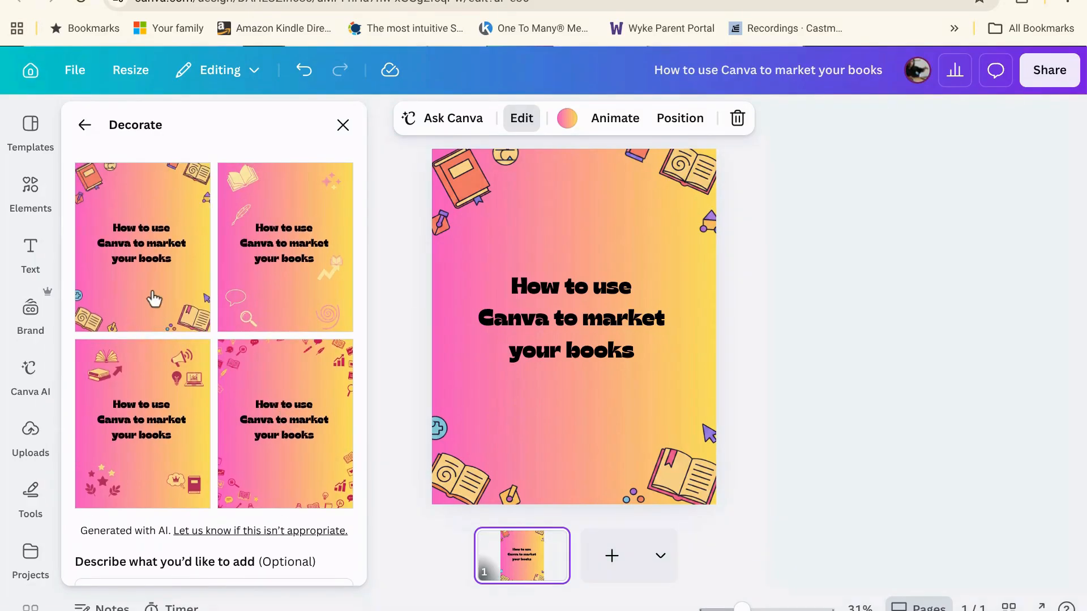
click(827, 283)
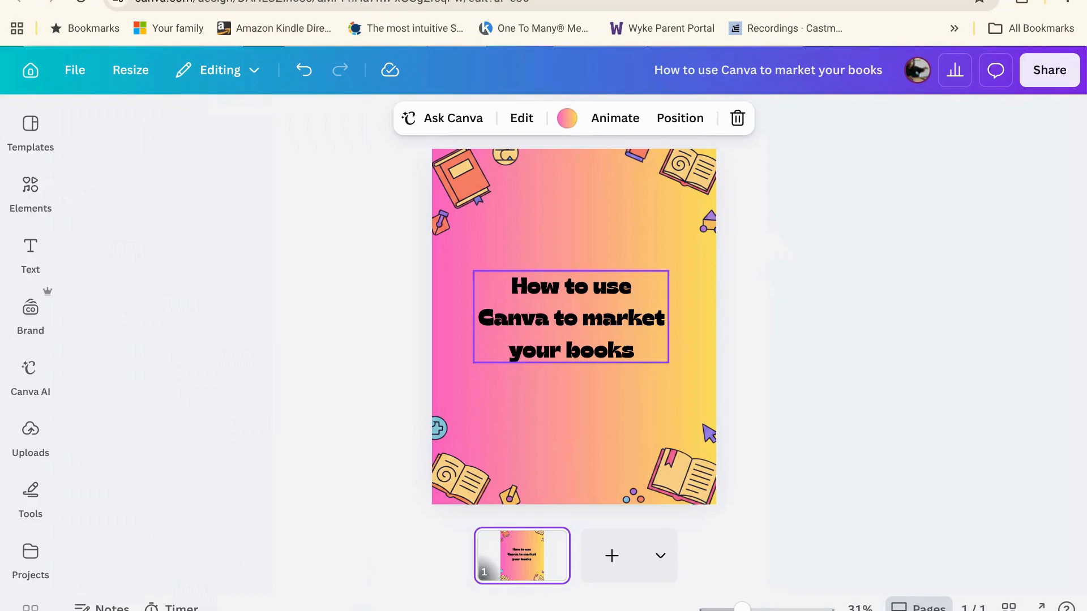
- Recolour the azure and pink parts of the open book decoration in the page's lower-right corner to light turquoise
click(686, 469)
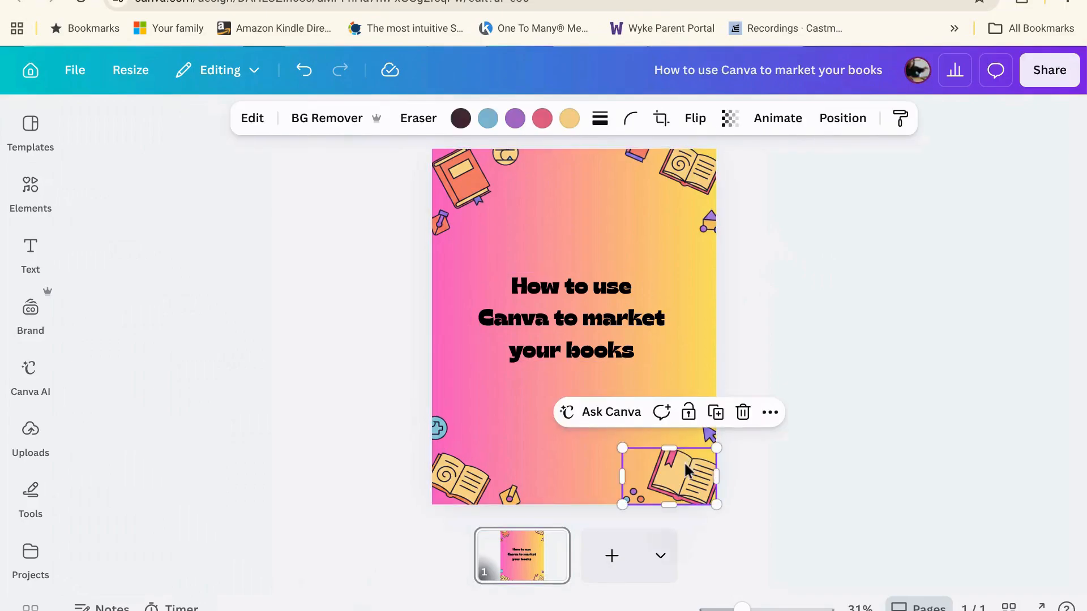
click(704, 434)
click(472, 491)
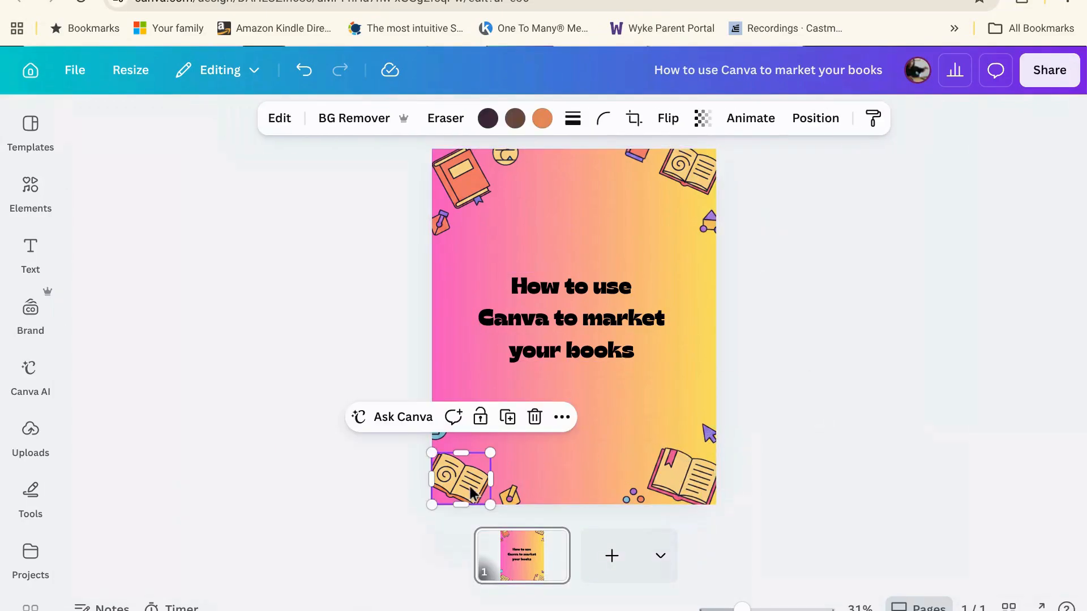
click(509, 494)
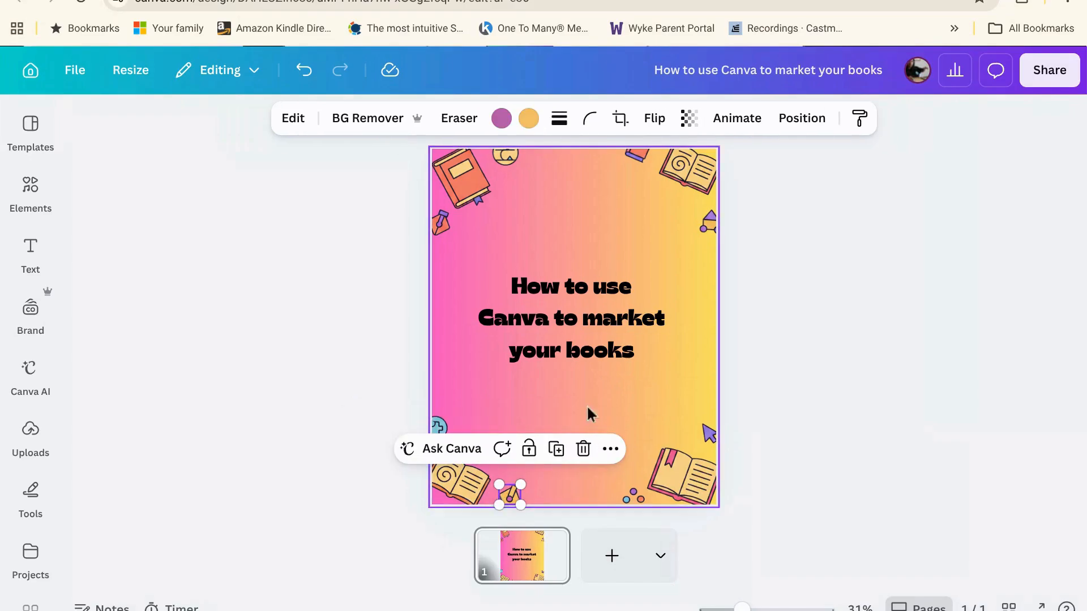
click(673, 459)
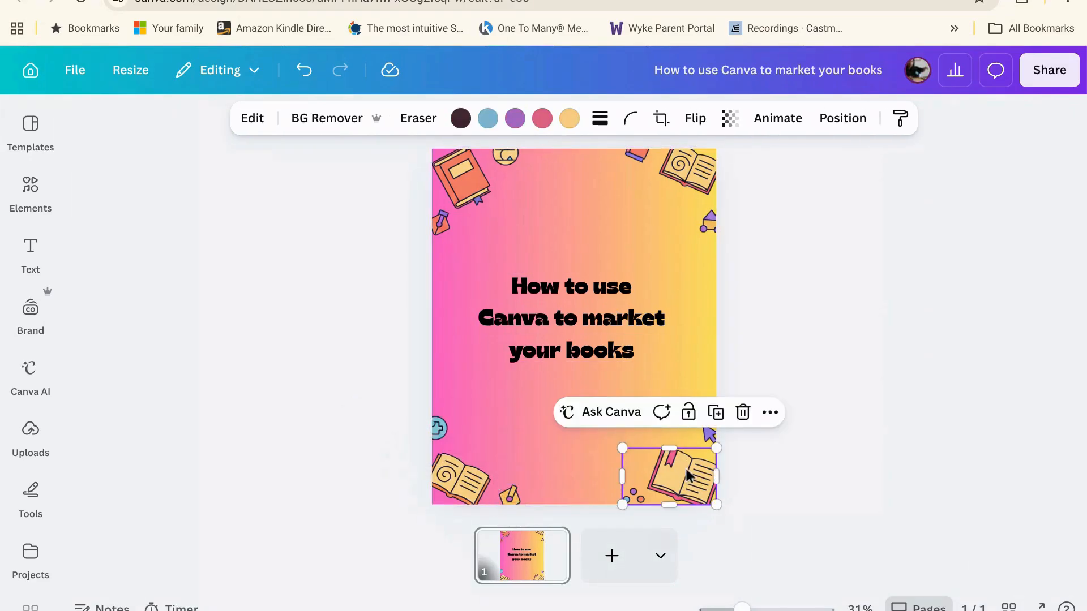
click(493, 120)
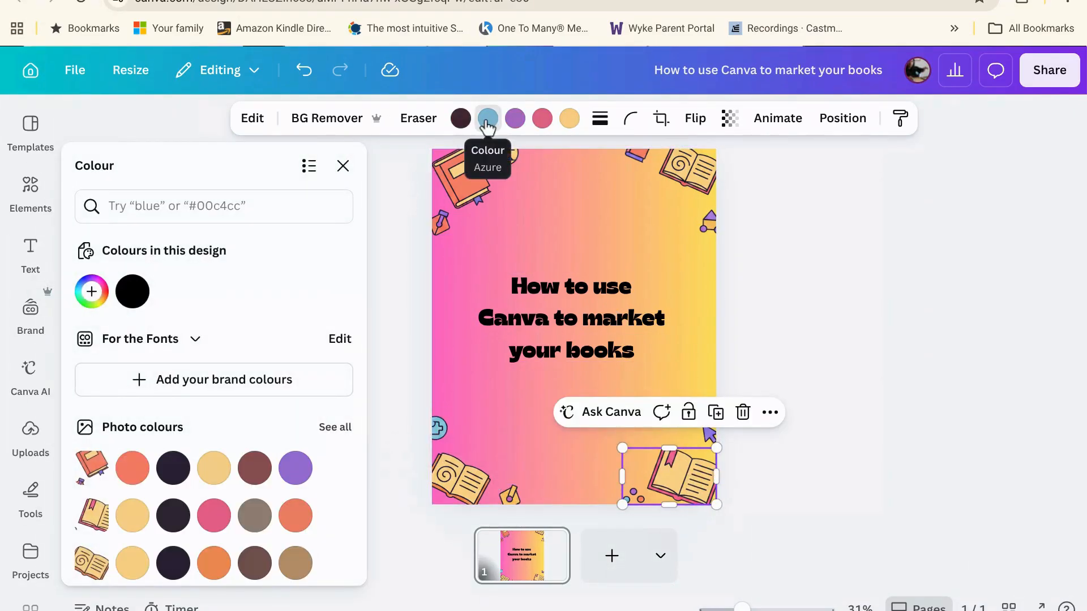
scroll(172, 469, down, 3)
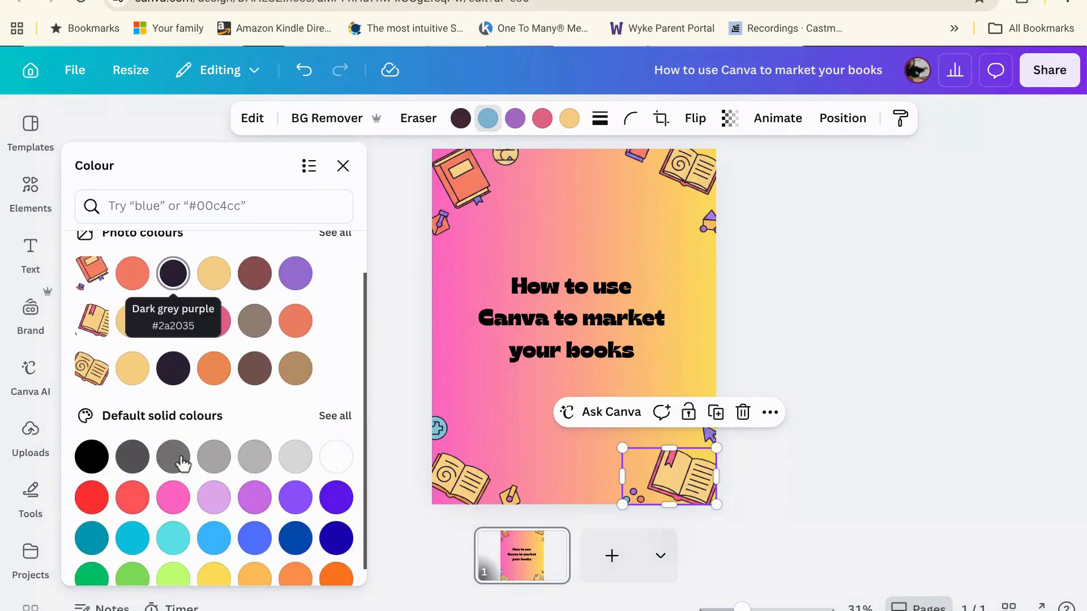
click(164, 545)
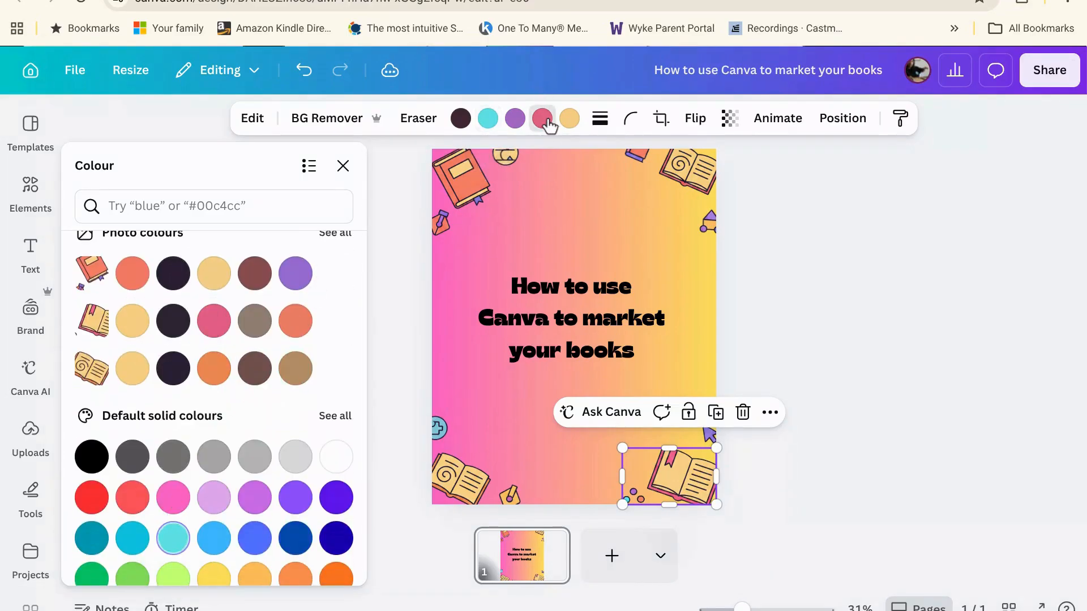
click(543, 118)
click(172, 540)
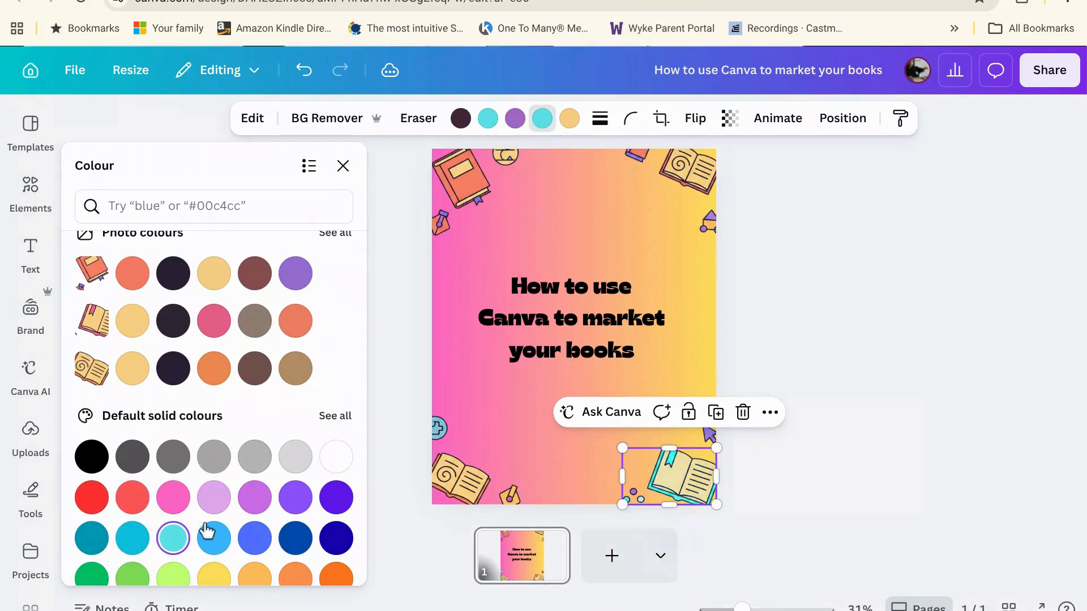
click(804, 358)
click(804, 360)
- Move the recoloured open book up and inward from the page's lower-right corner
drag(685, 498, 650, 485)
click(797, 437)
click(781, 419)
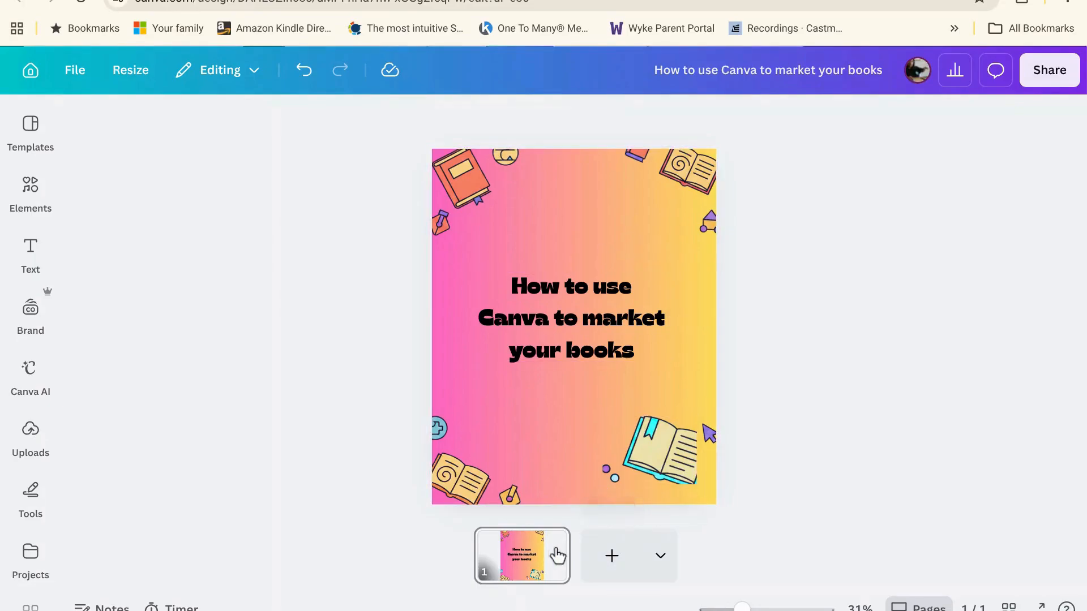
- Add a second page and copy the title text from page 1 onto it
mouse_move(553, 549)
click(611, 558)
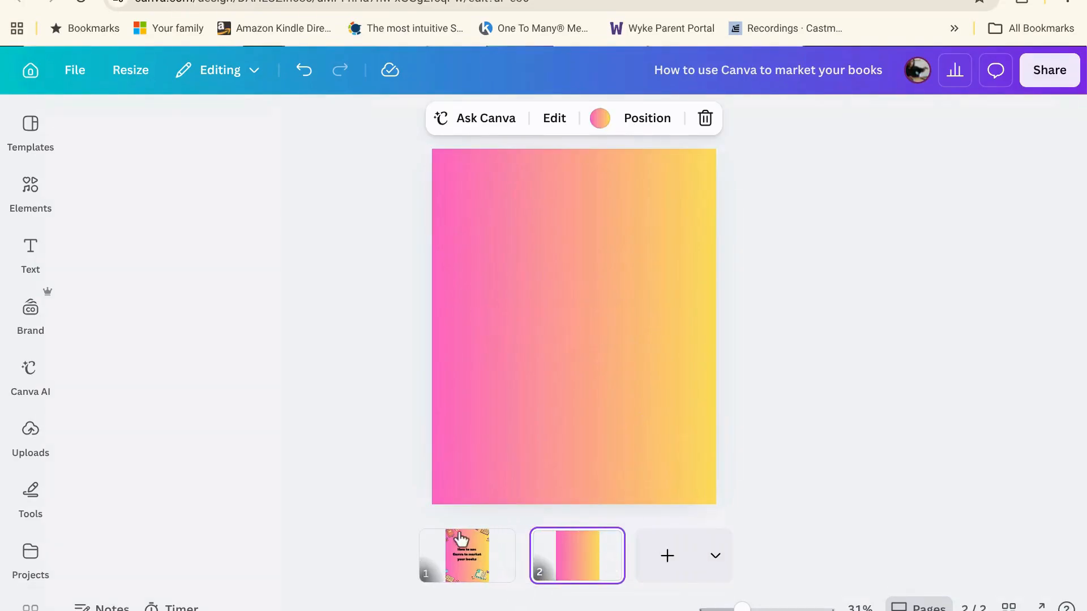
click(470, 552)
click(559, 323)
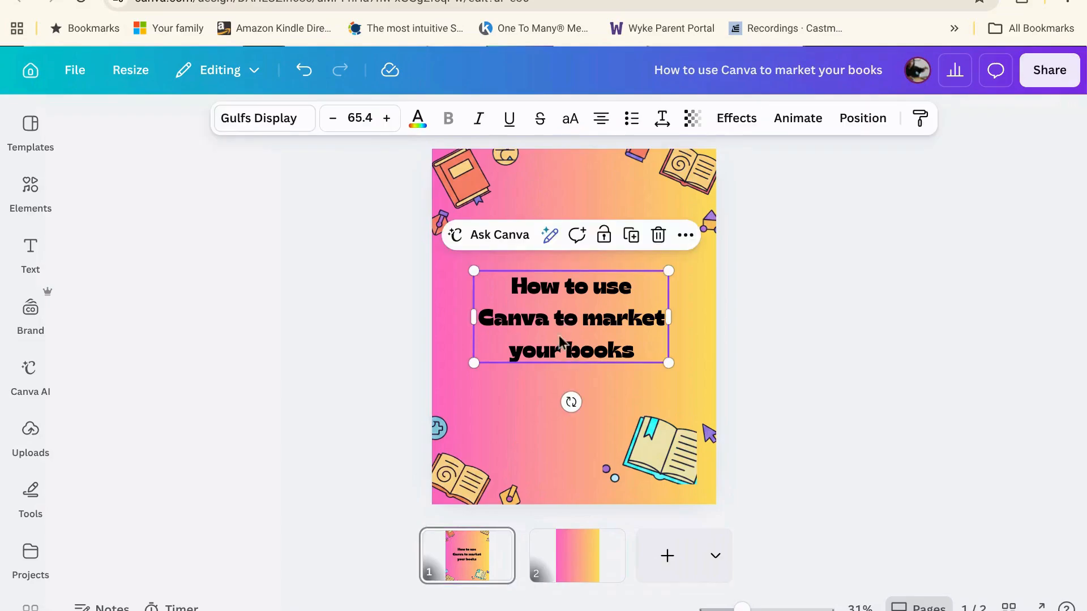
key(ctrl+c)
click(584, 559)
key(ctrl+v)
click(604, 450)
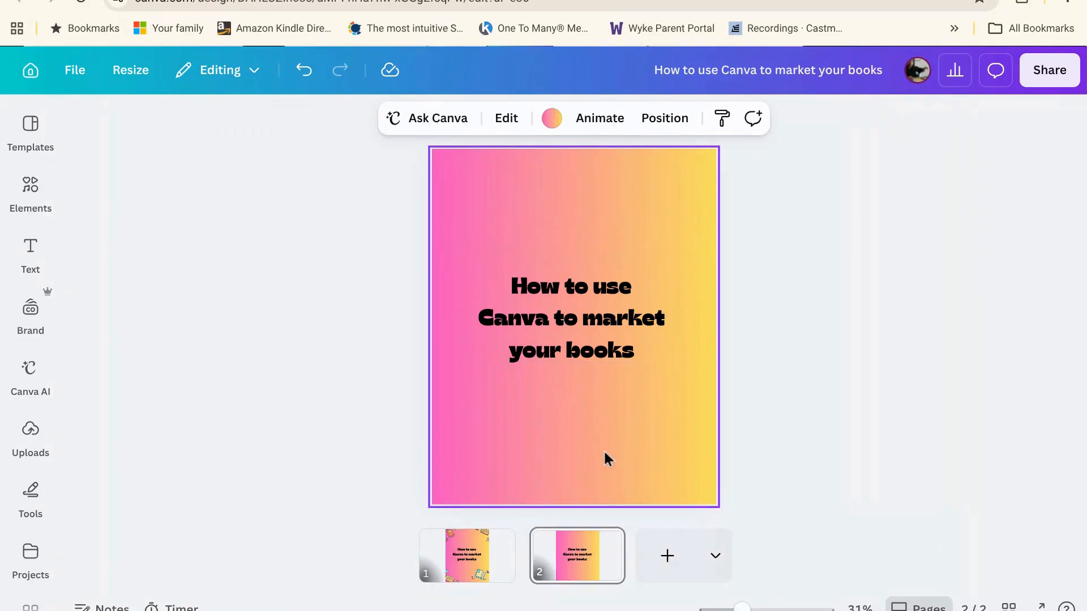
- Change the background of page 2 to solid white
click(552, 119)
scroll(205, 339, down, 4)
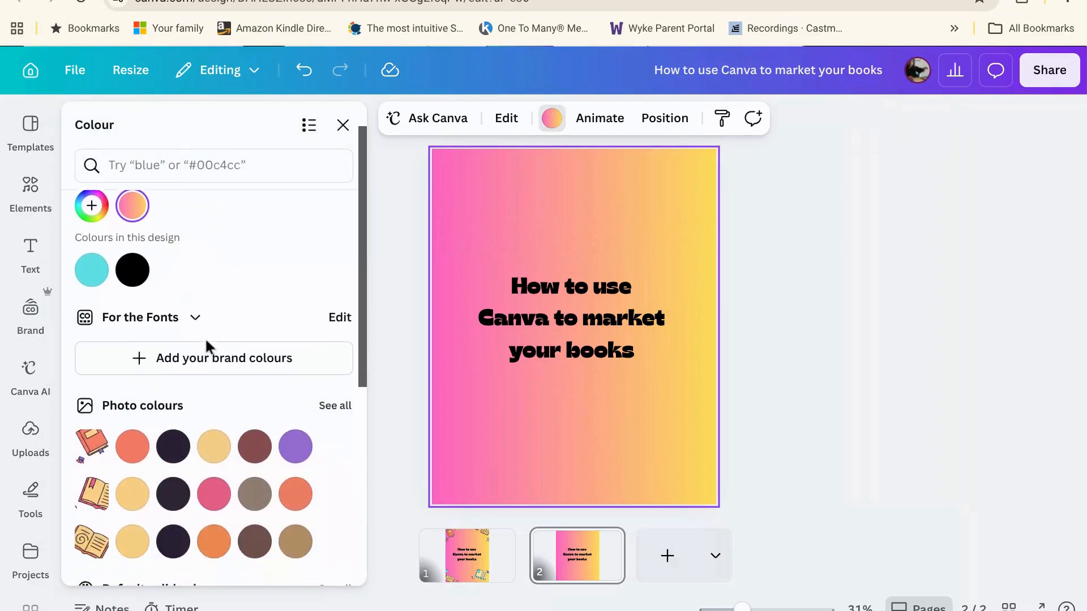
click(336, 463)
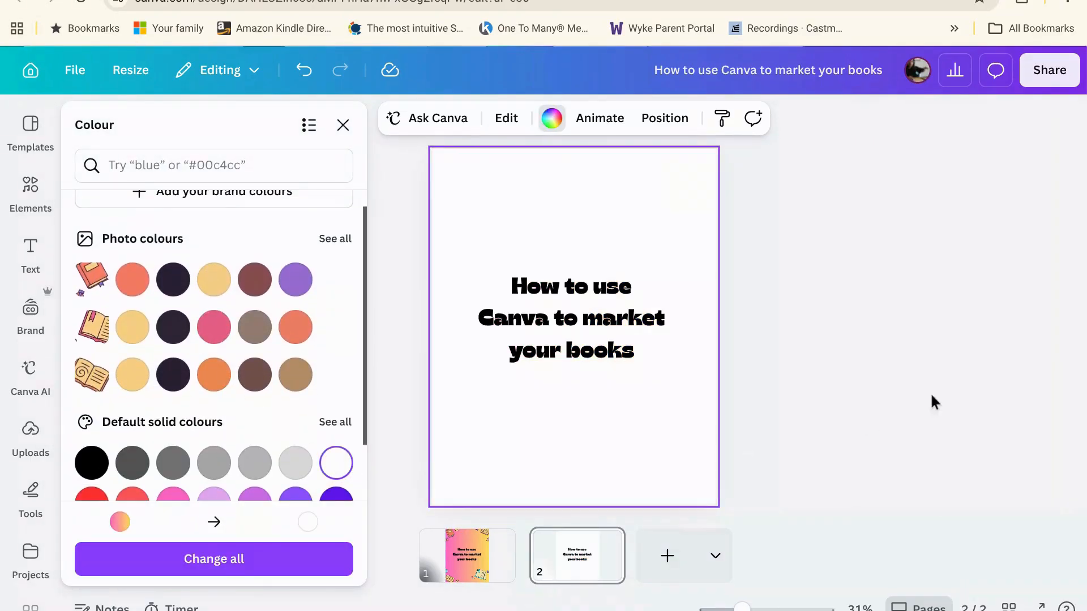
click(932, 400)
- Have Canva AI redesign page 1 with the prompt "Redesign this page with a fresh, modern and whimsical look while keeping the same content"
click(445, 120)
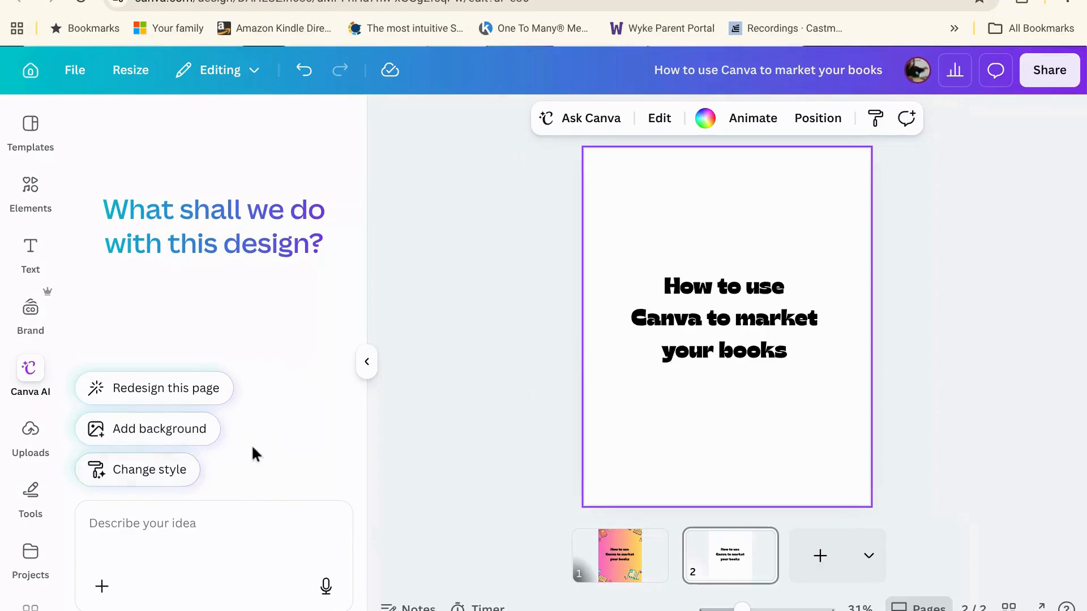
click(617, 565)
click(185, 391)
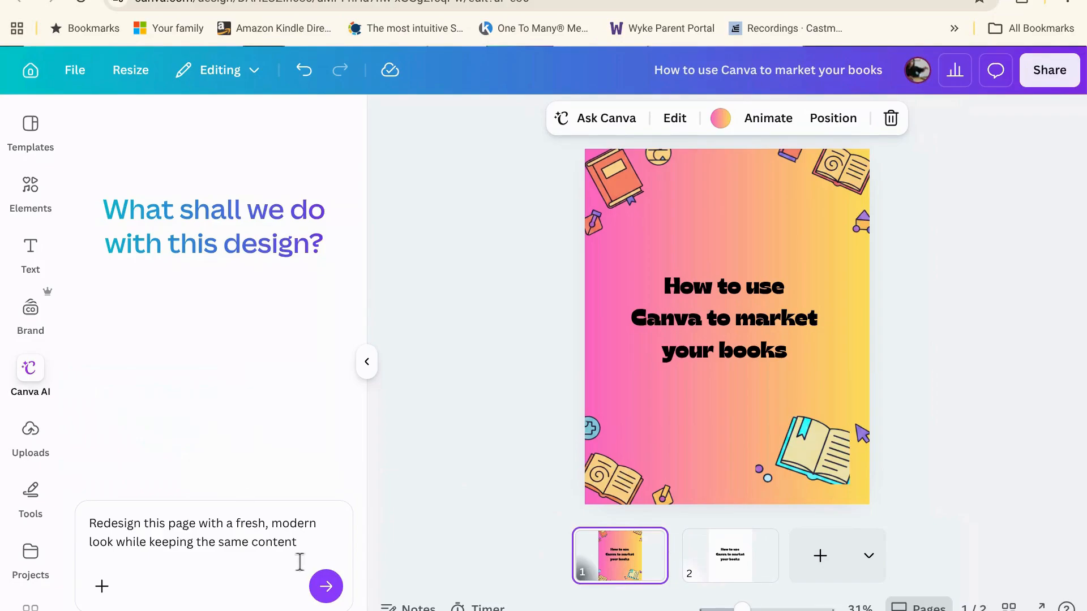
click(320, 526)
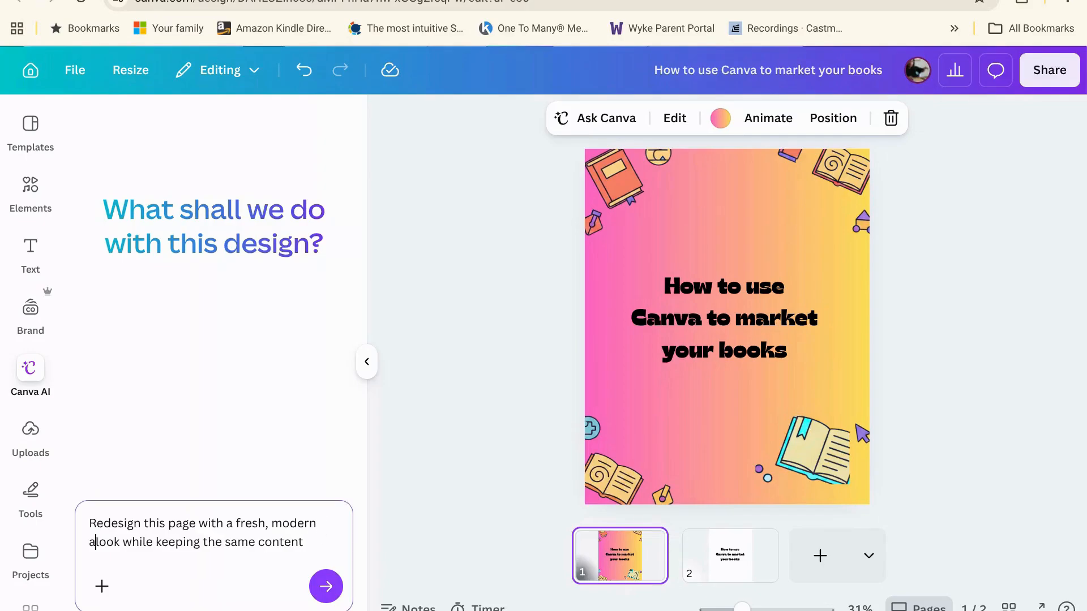
text(and whimsical)
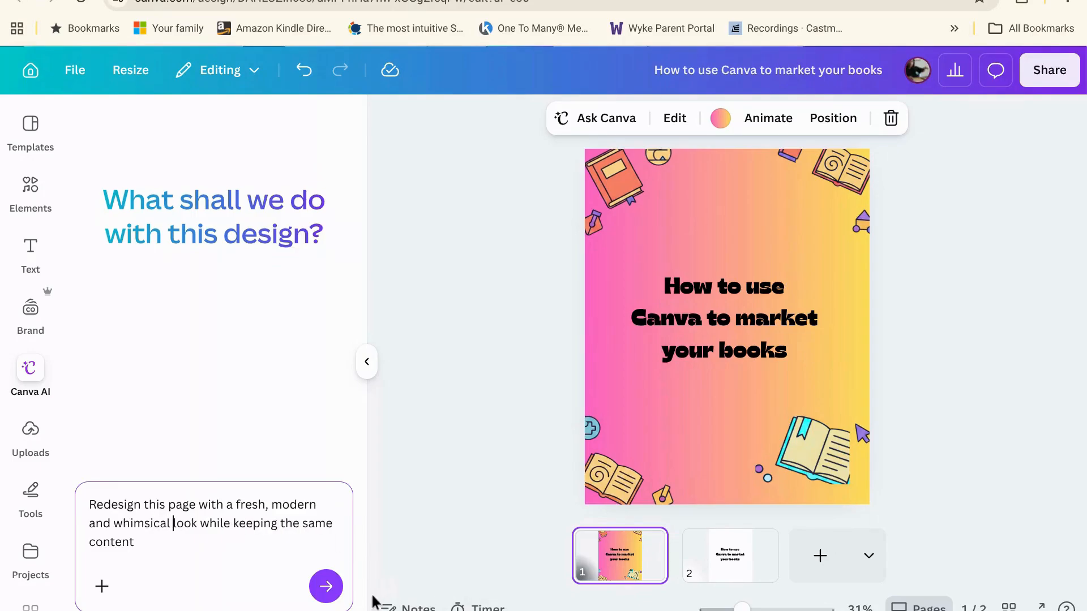
click(326, 589)
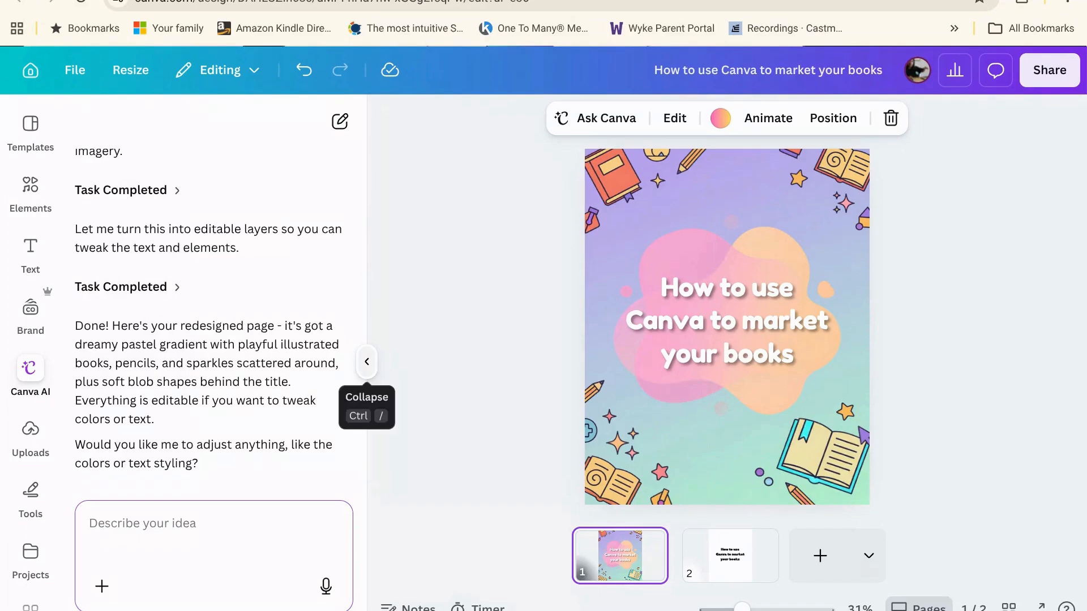
click(367, 362)
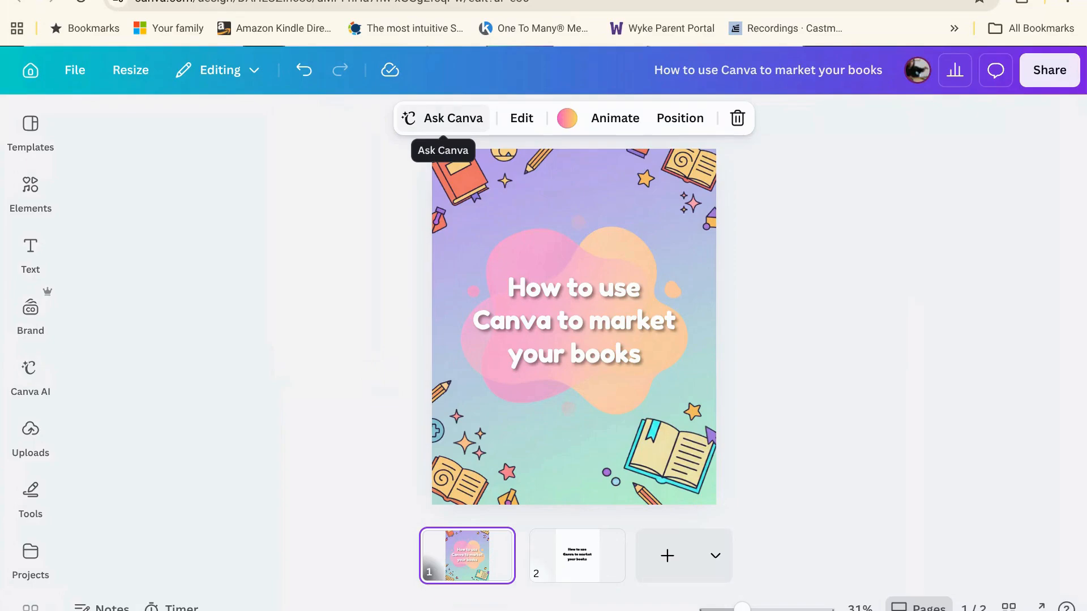
- Generate Magic BG backgrounds for page 2 from the description "young people enjoying reading books, use an illustrated style"
click(578, 555)
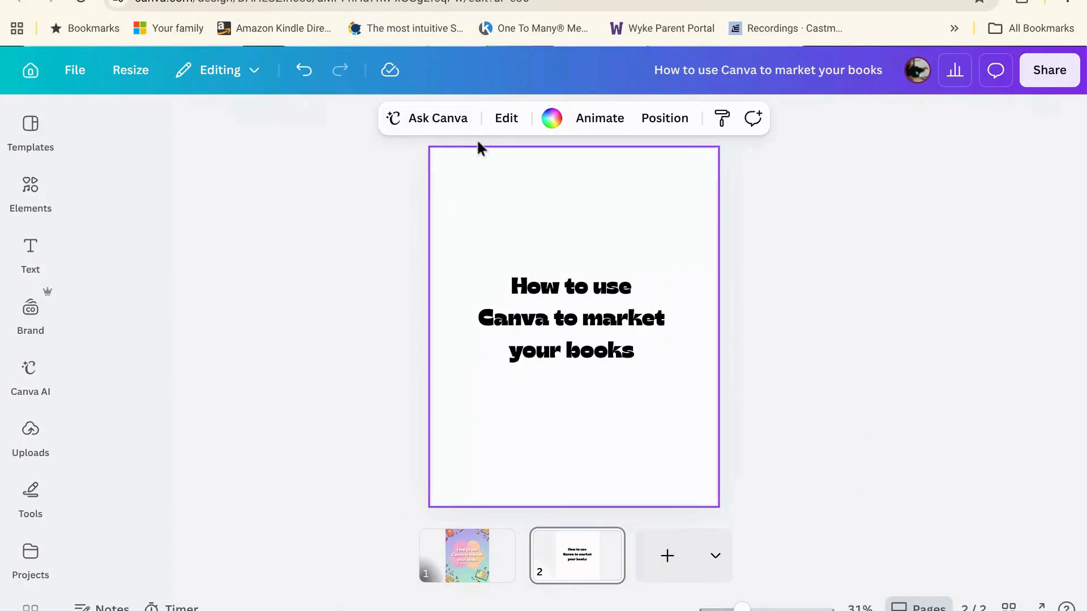
click(509, 122)
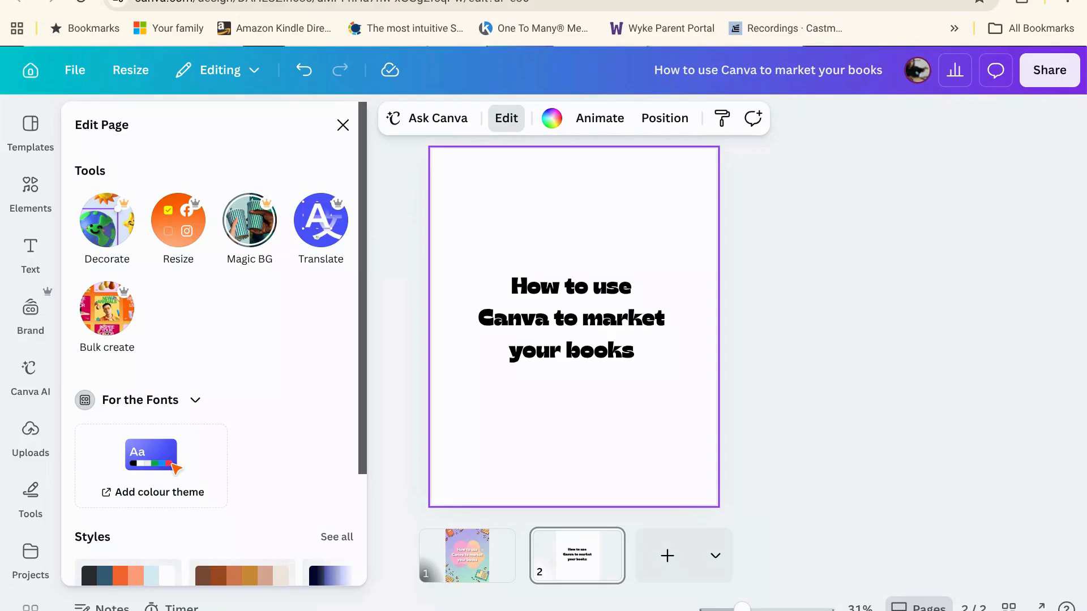
click(258, 238)
click(258, 238)
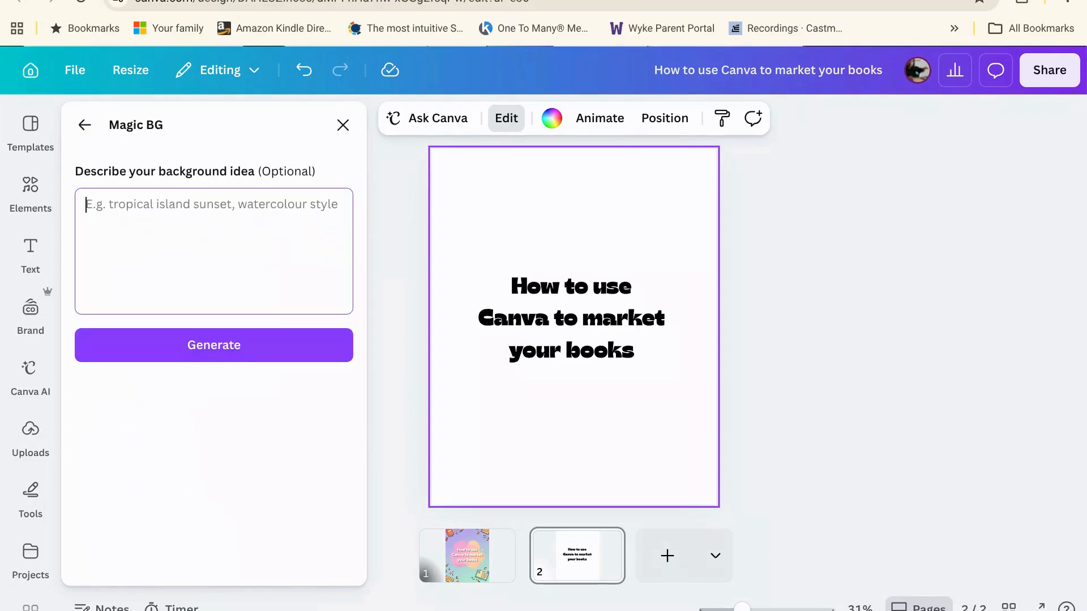
text(people enjoying reading books)
click(85, 205)
text(young)
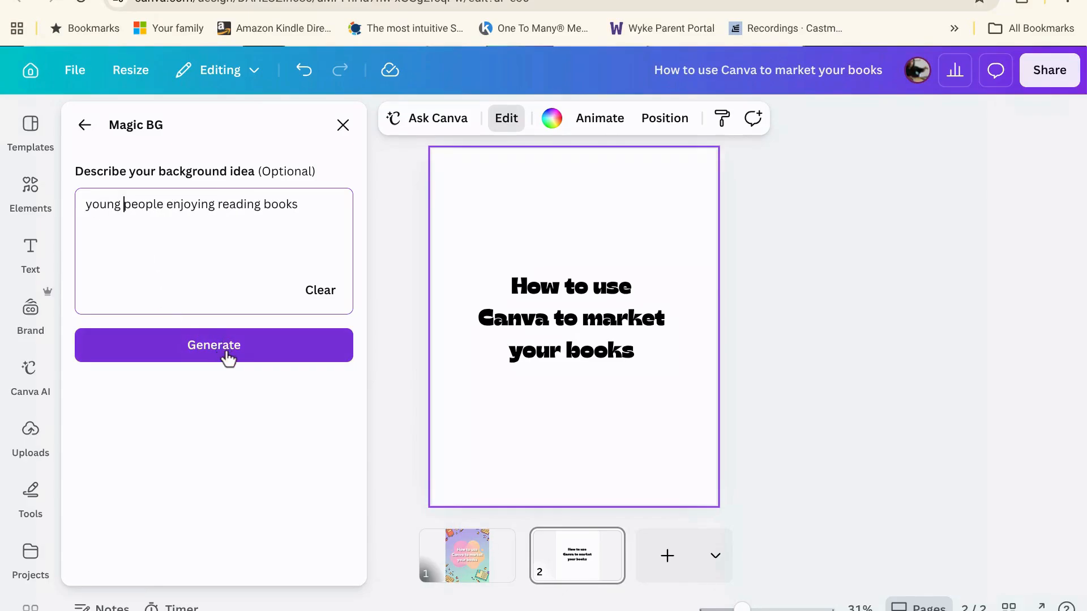
click(309, 210)
text(, use an)
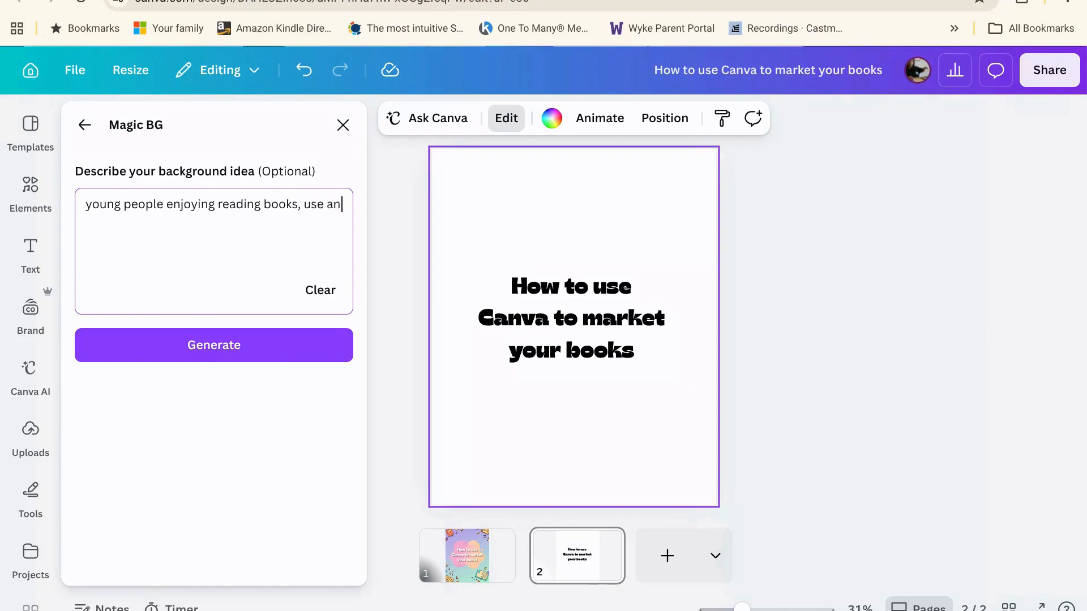
text( illustatrated style)
click(289, 356)
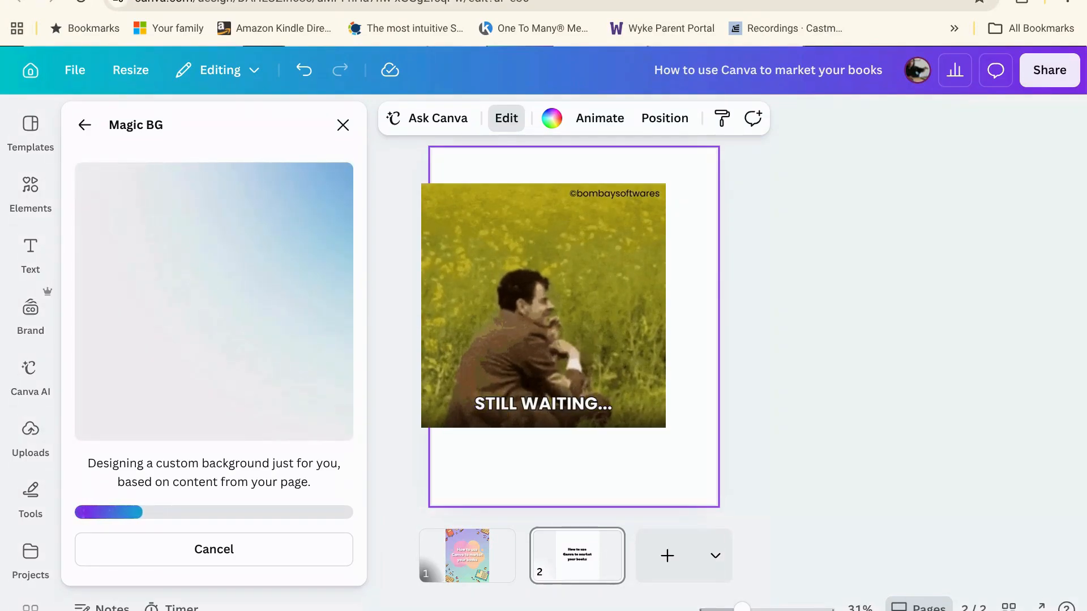
- Try two of the generated backgrounds on page 2, keeping the one with seated readers around a white oval, without cropping it
click(281, 344)
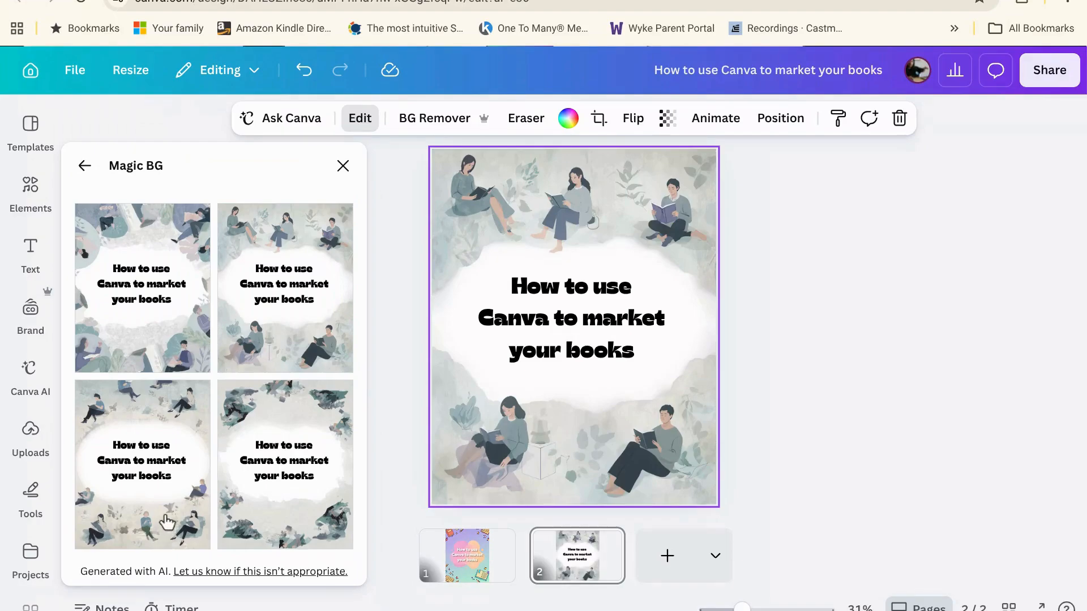
click(165, 522)
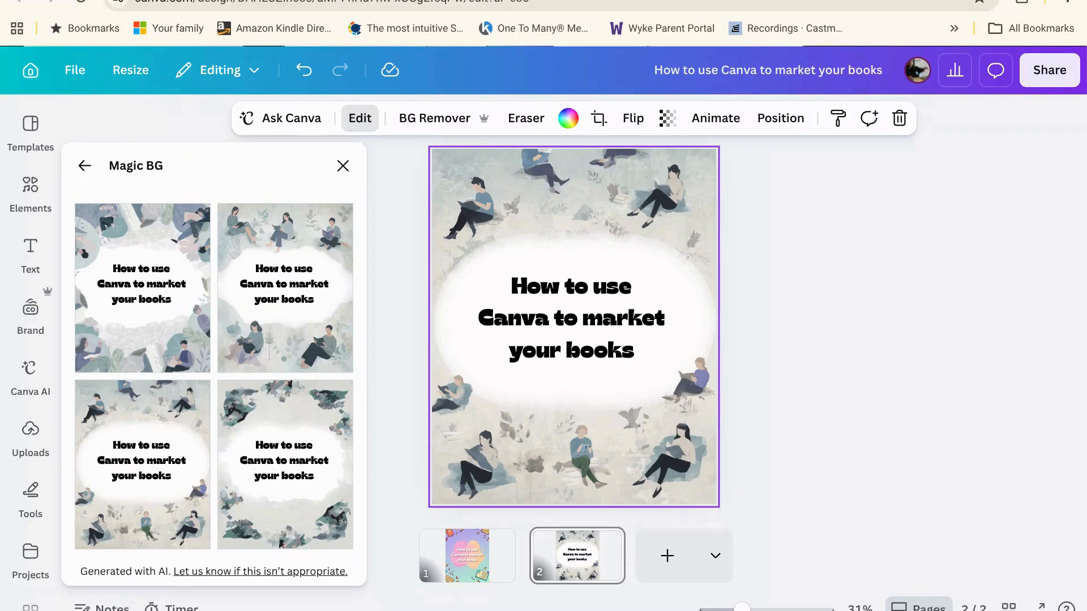
double_click(481, 212)
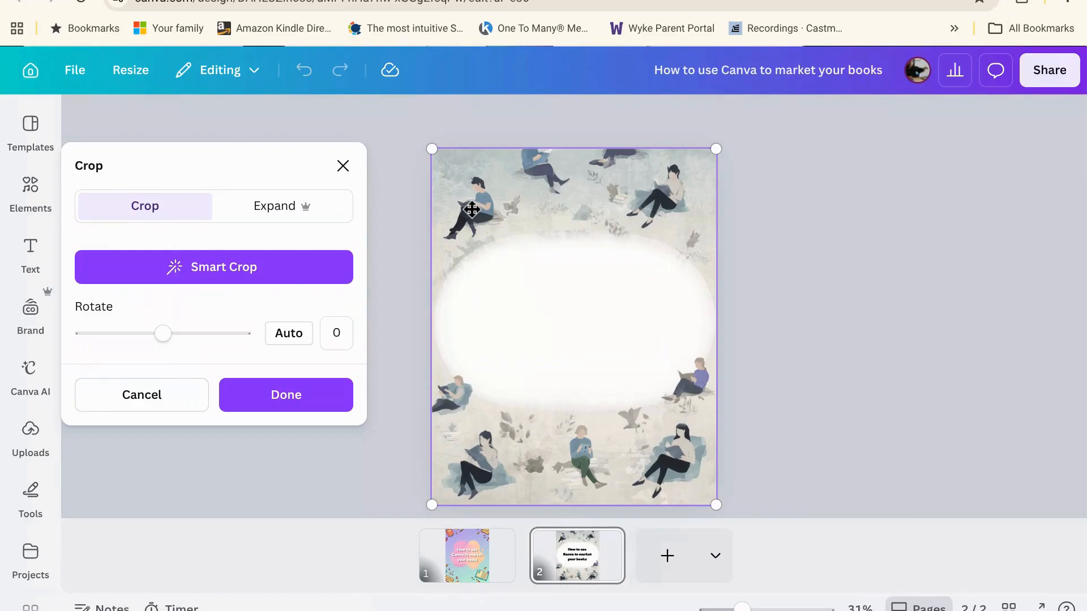
click(311, 406)
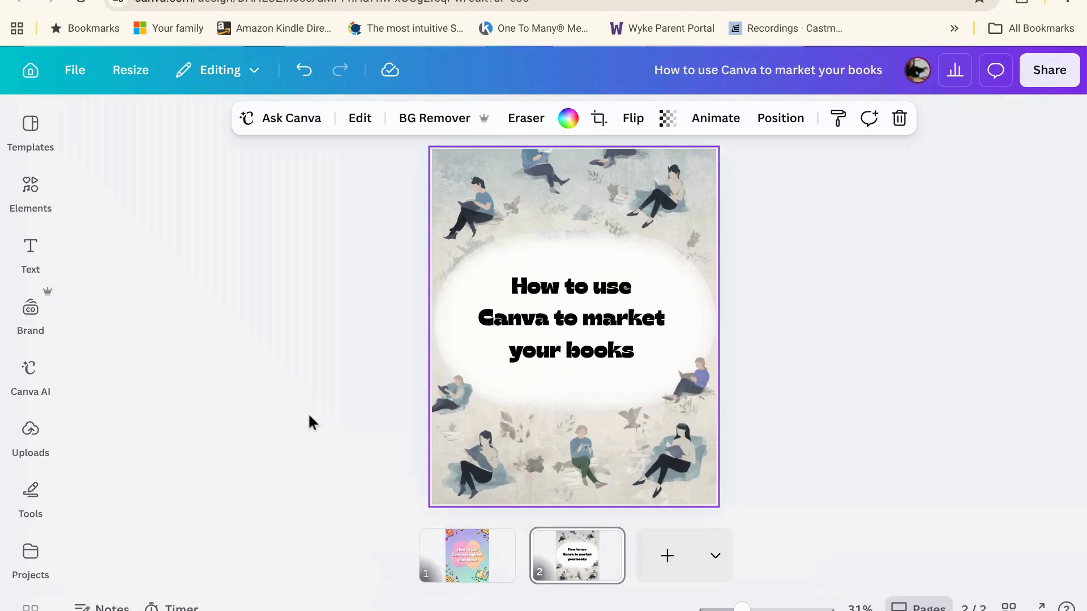